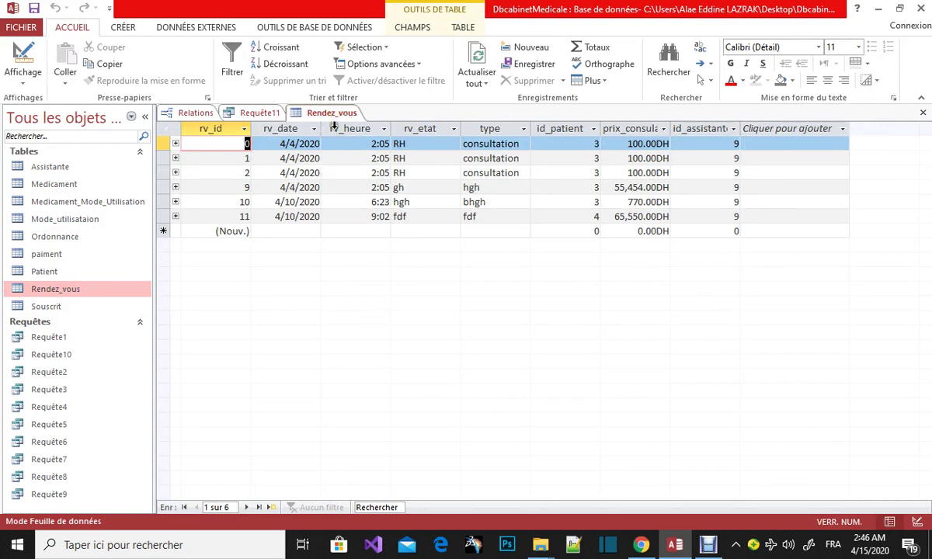
- Open the Rendez_vous table in design view and examine the display control choices for the rv_etat field
right_click(314, 110)
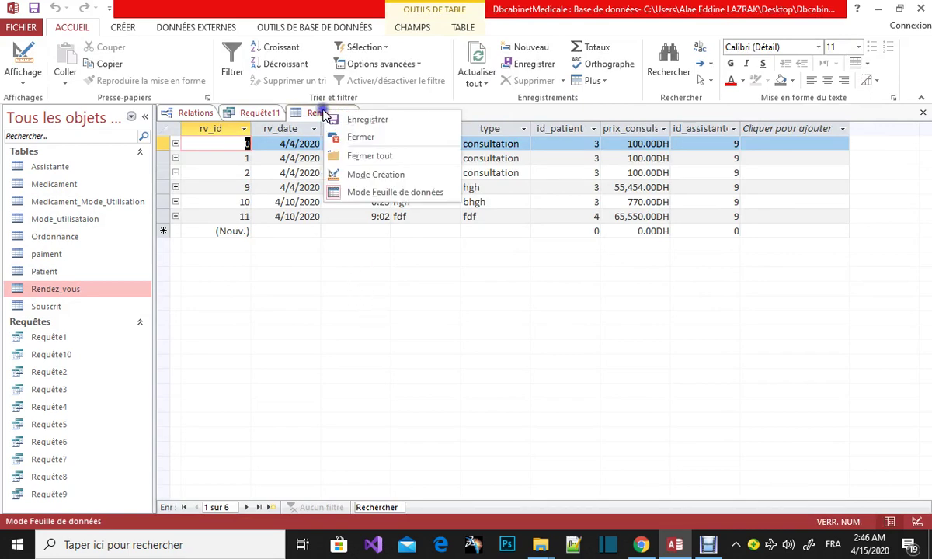
click(375, 174)
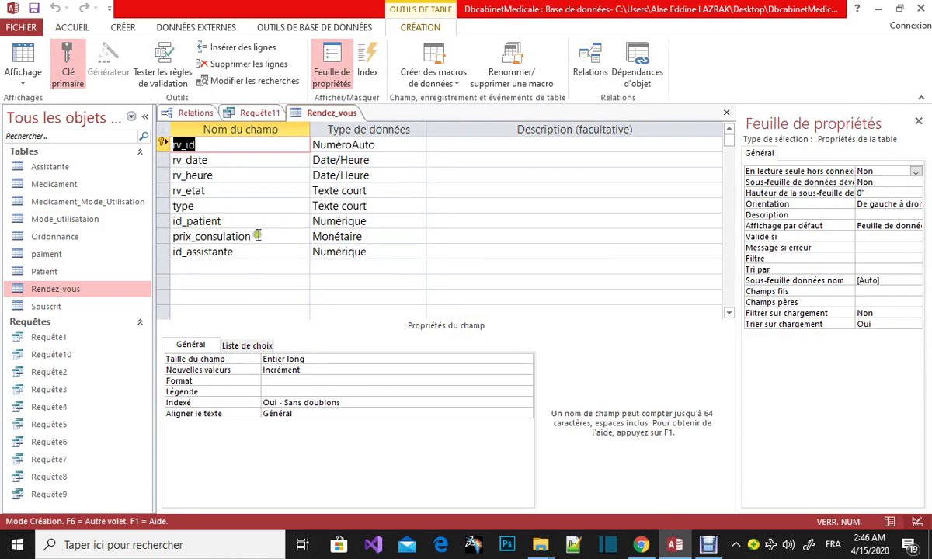
click(249, 188)
click(369, 193)
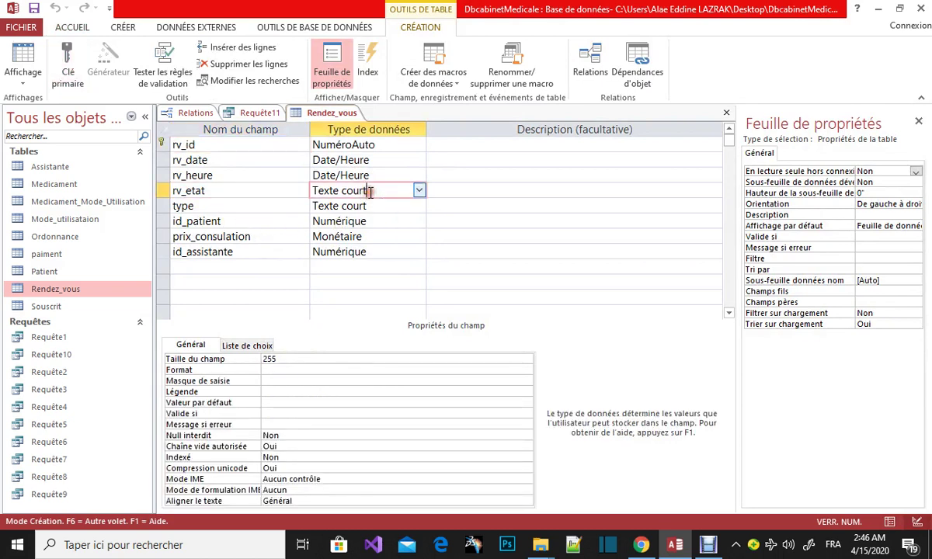
click(295, 456)
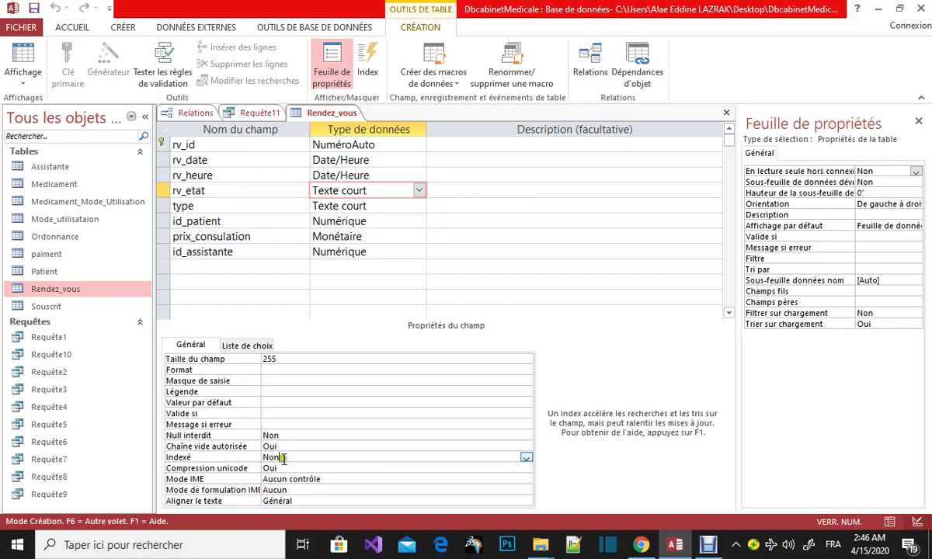
click(247, 344)
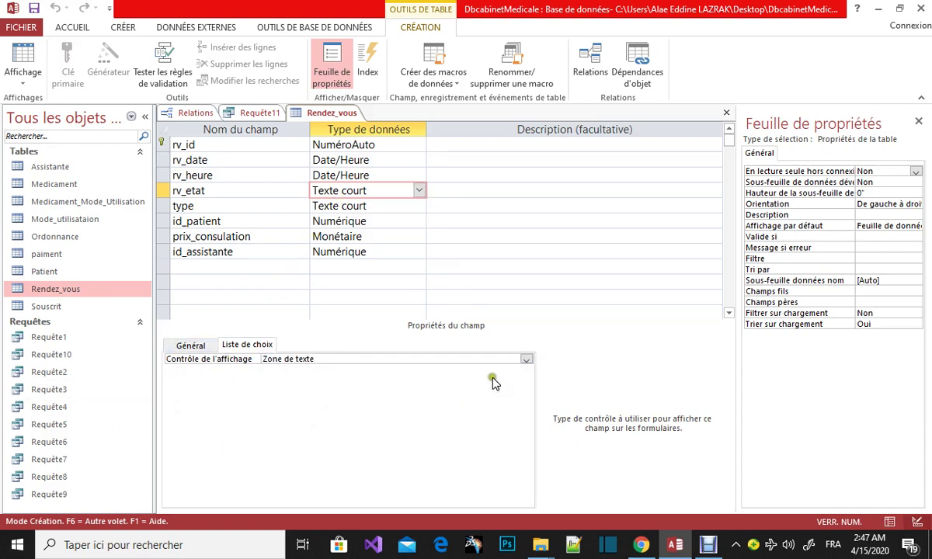
click(526, 359)
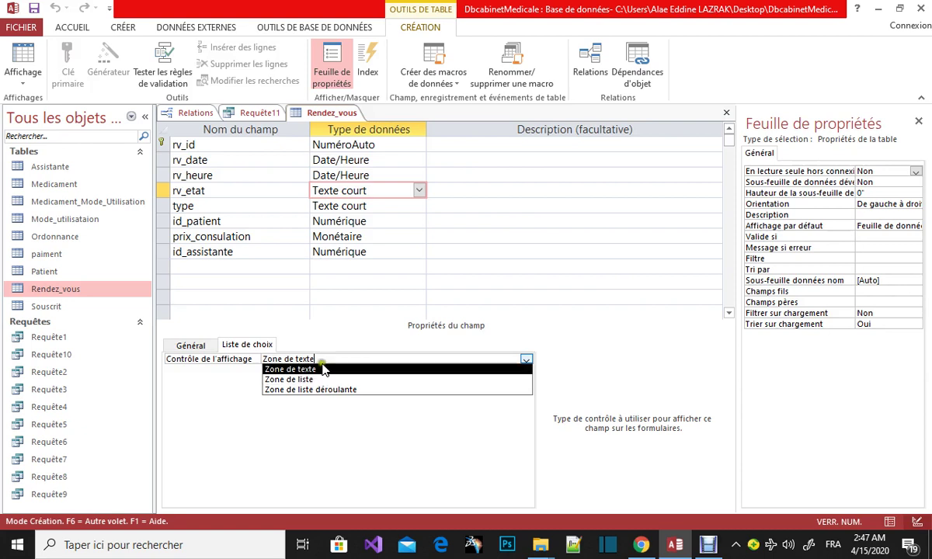
- Set the type field's display control to Zone de liste déroulante and its source origin to Liste valeurs
click(340, 206)
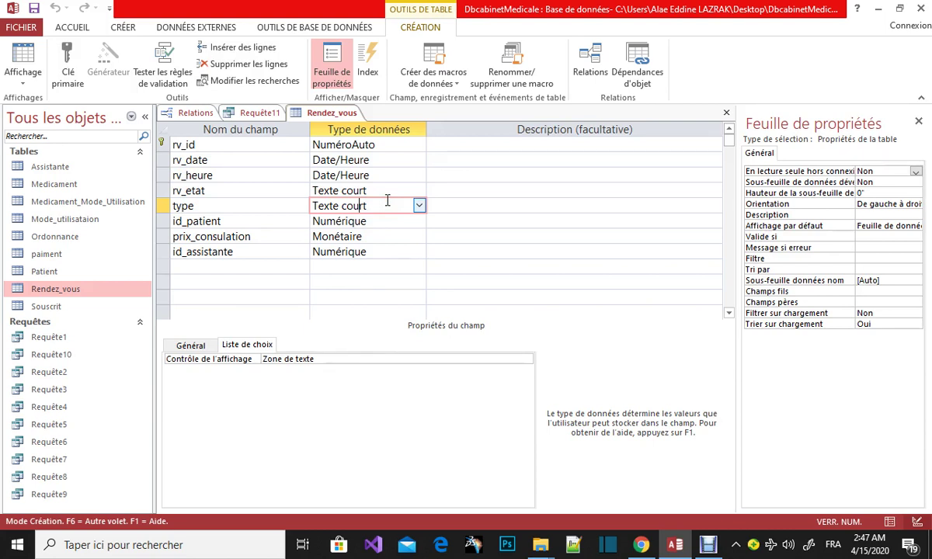
click(334, 359)
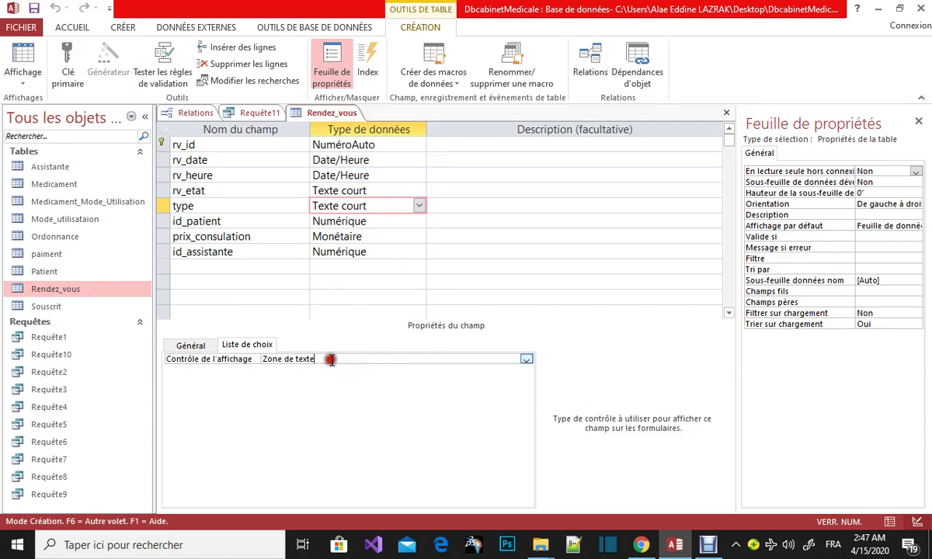
click(527, 360)
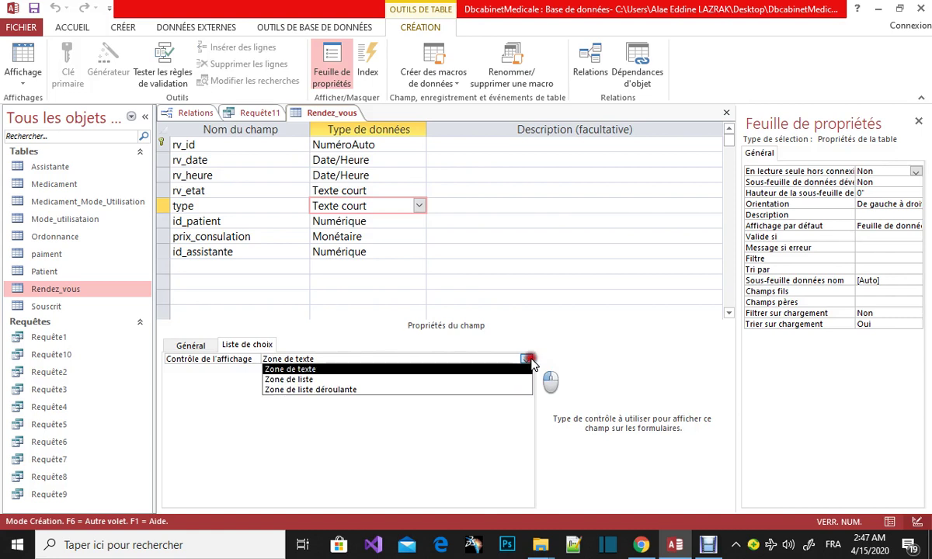
click(314, 391)
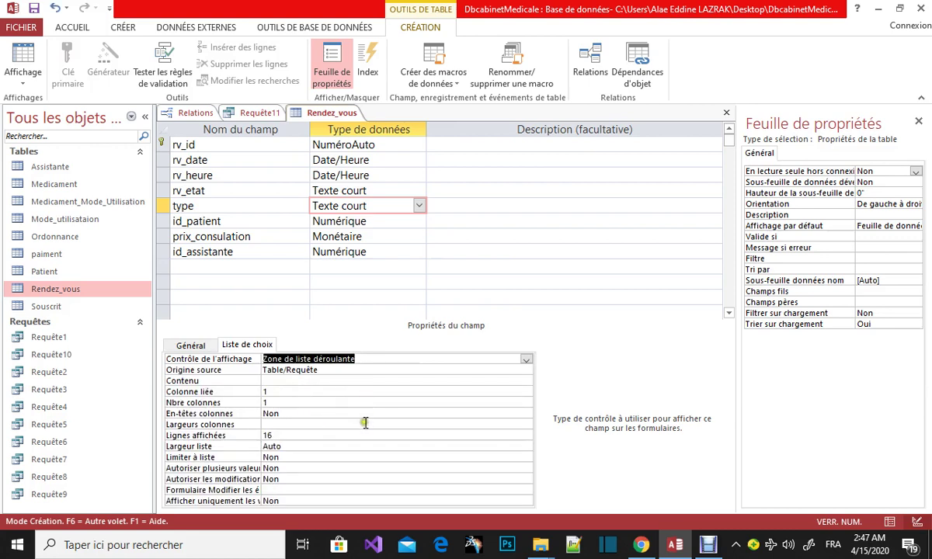
click(367, 371)
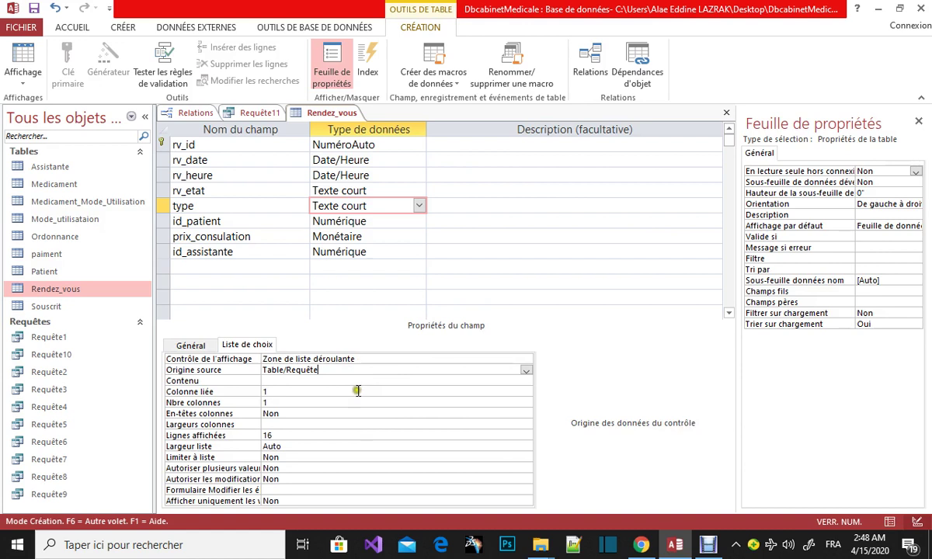
click(527, 371)
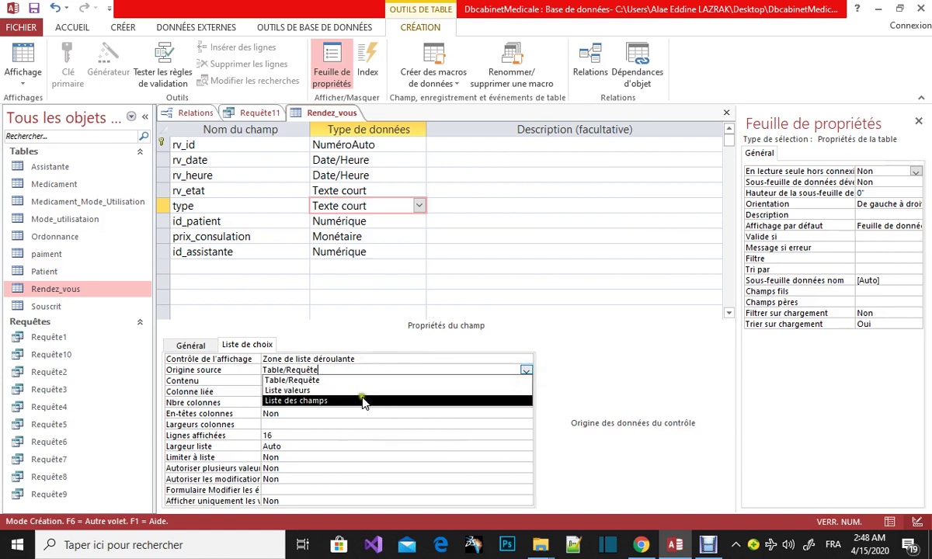
click(330, 391)
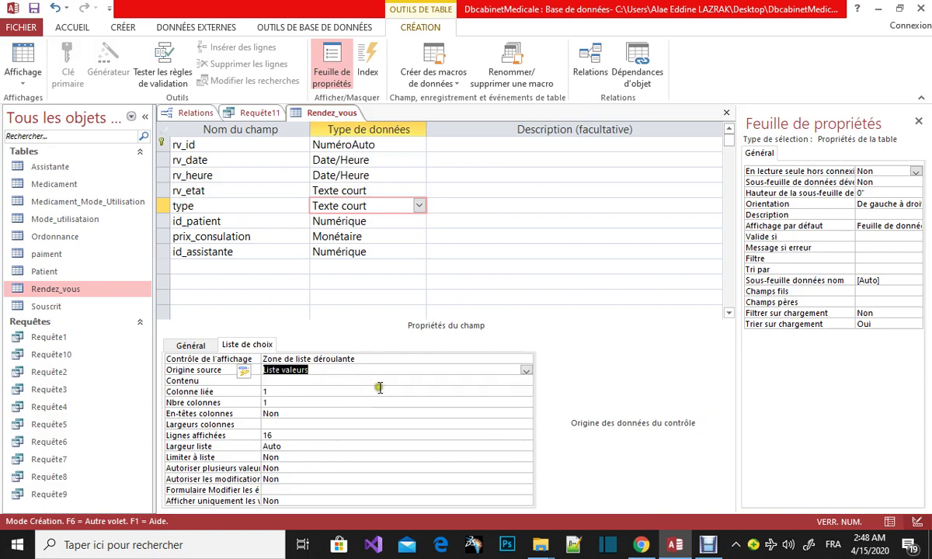
- Enter Controle and Consultation as the contents of the type field's value list
click(327, 379)
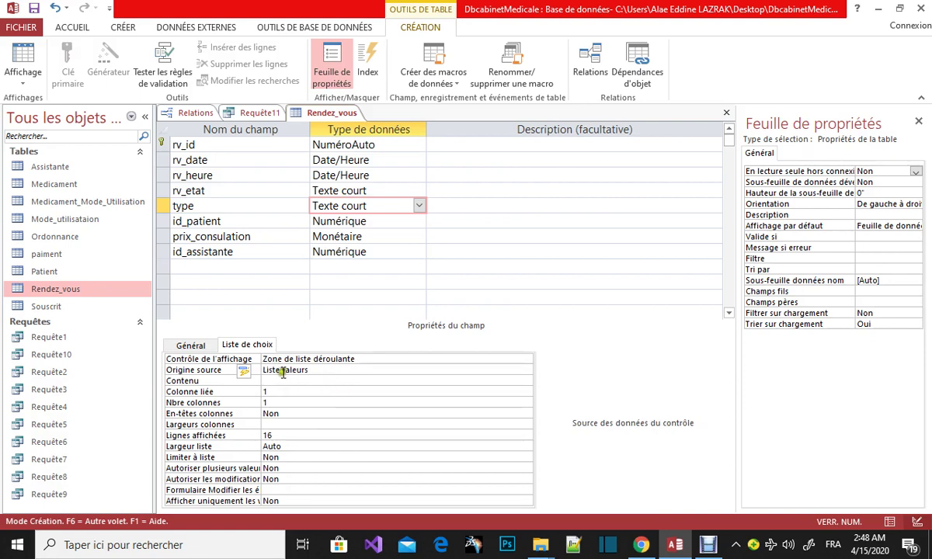
click(250, 372)
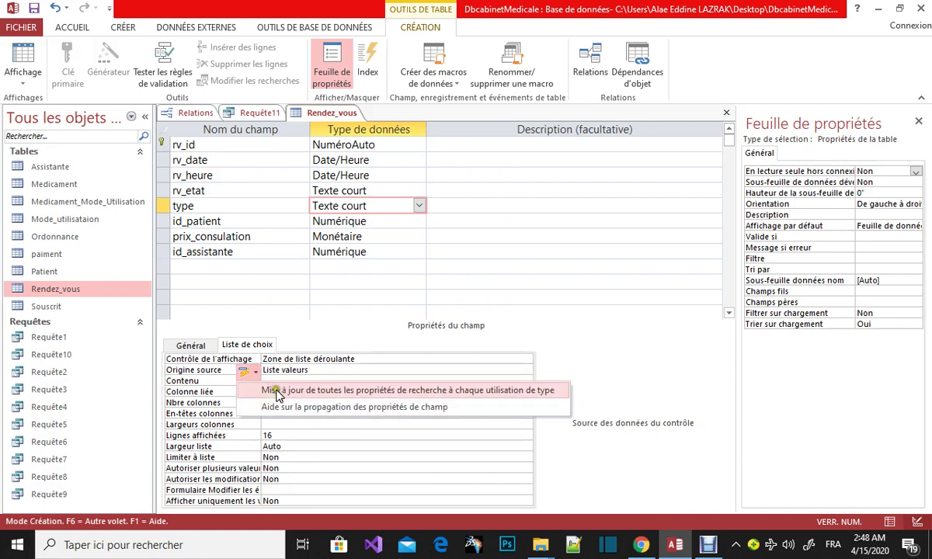
click(612, 379)
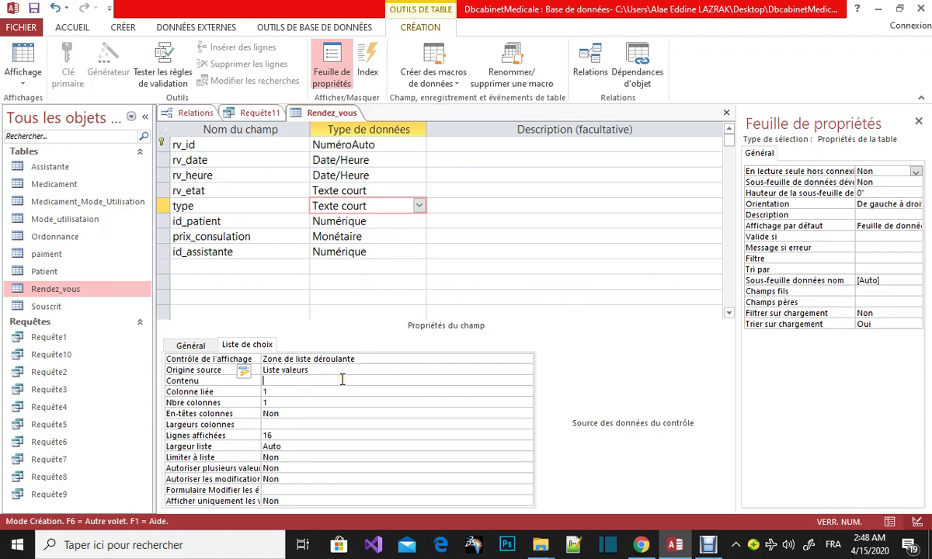
text(Controle,Consultation)
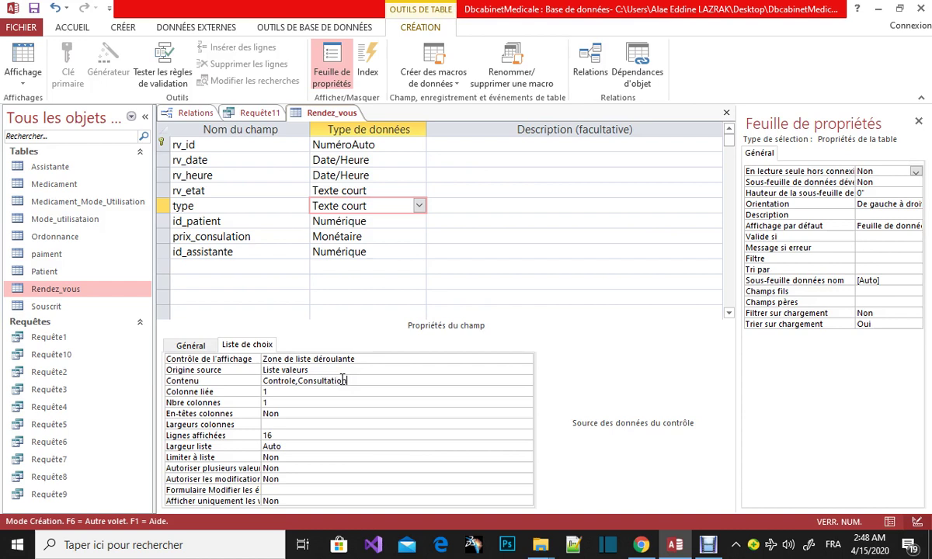
key(Return)
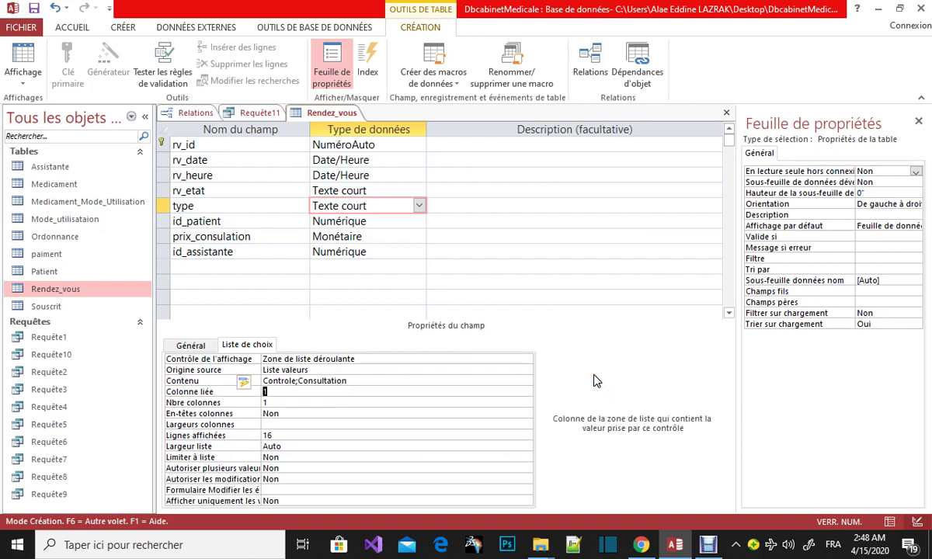
- Close the Rendez_vous design and reopen the table's datasheet at the new record row
right_click(326, 120)
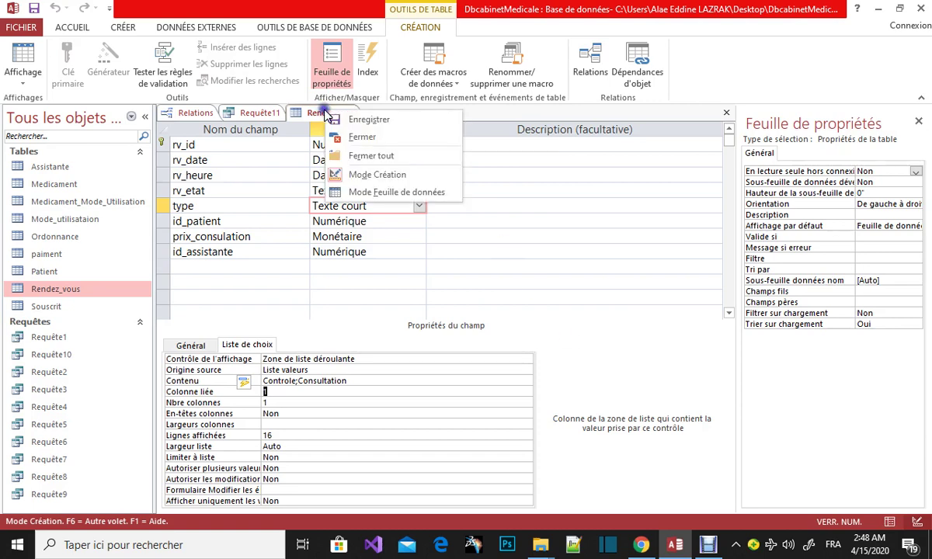
click(353, 138)
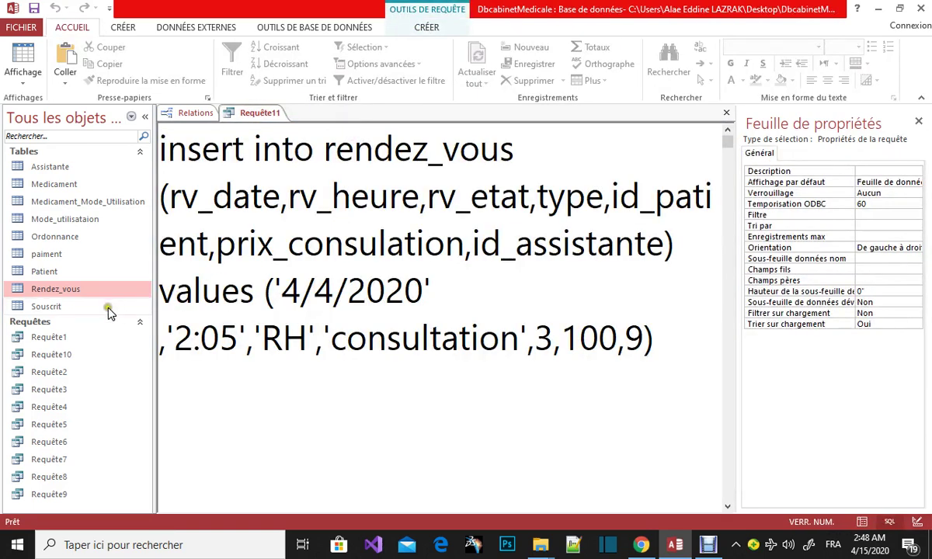
double_click(79, 292)
click(293, 260)
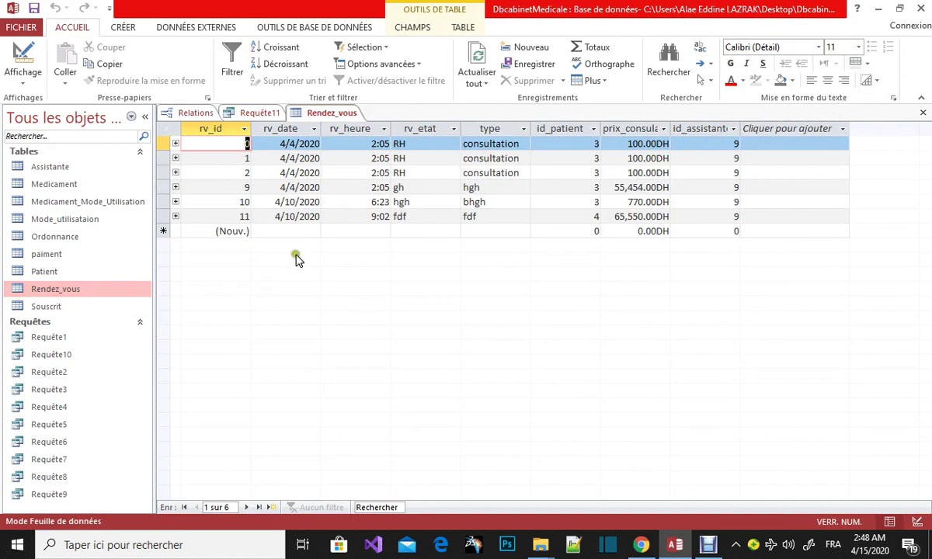
click(286, 229)
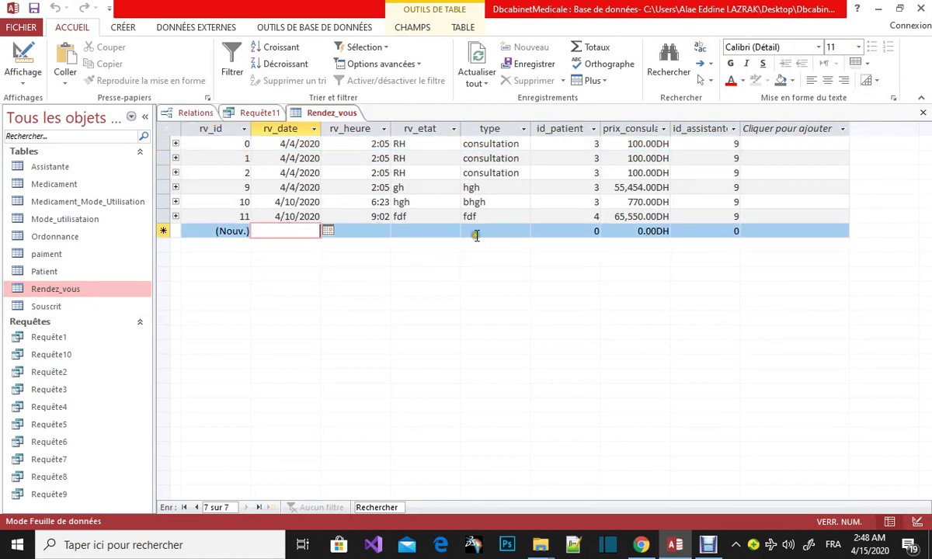
click(442, 235)
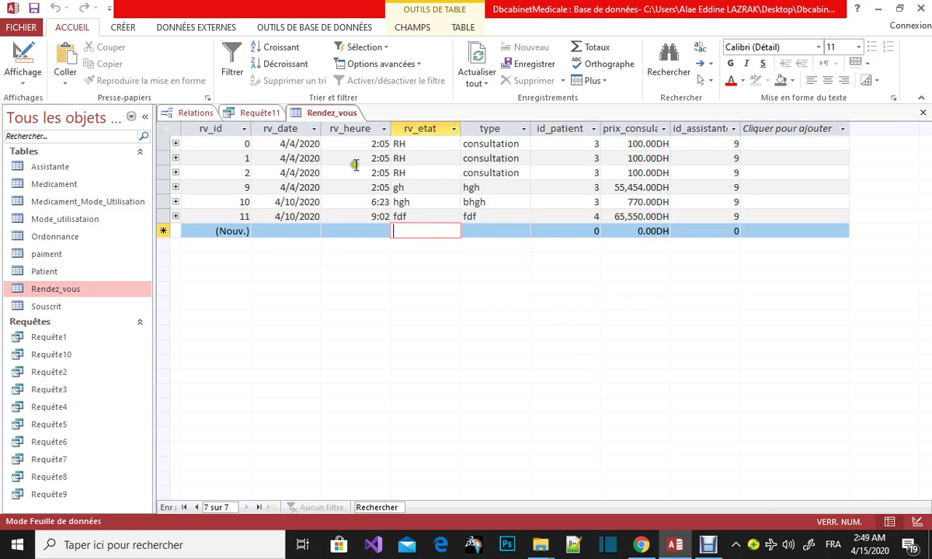
- Return Rendez_vous to design view and check the lookup settings of the id_assistante, rv_etat and type fields
click(264, 113)
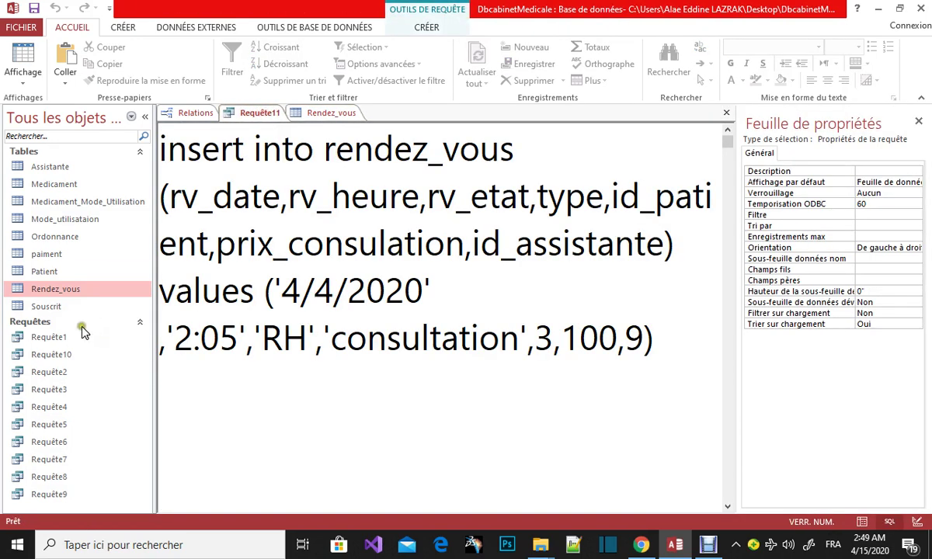
right_click(58, 289)
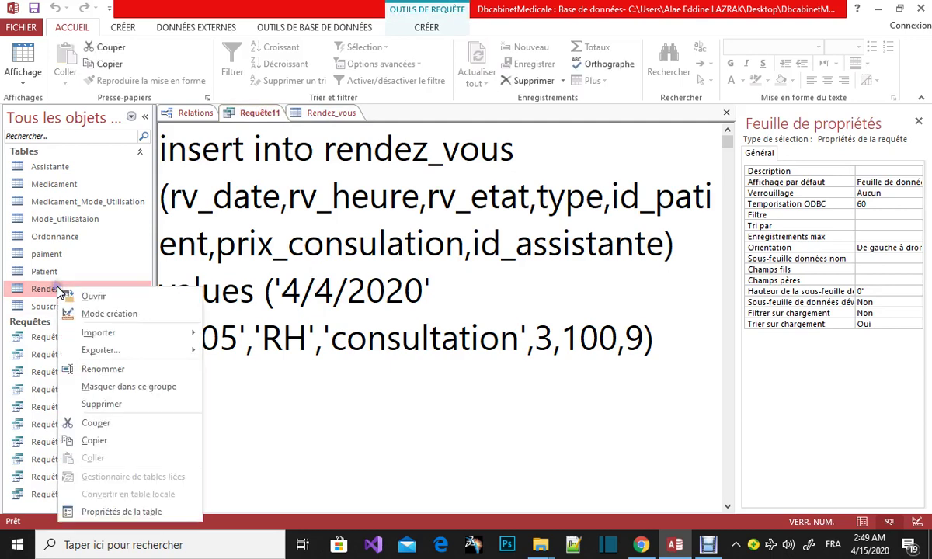
click(110, 314)
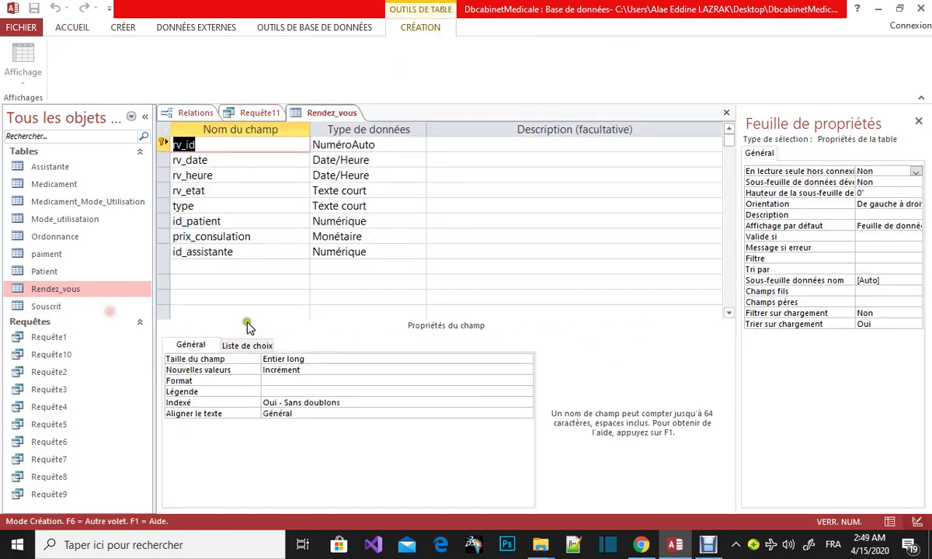
click(324, 254)
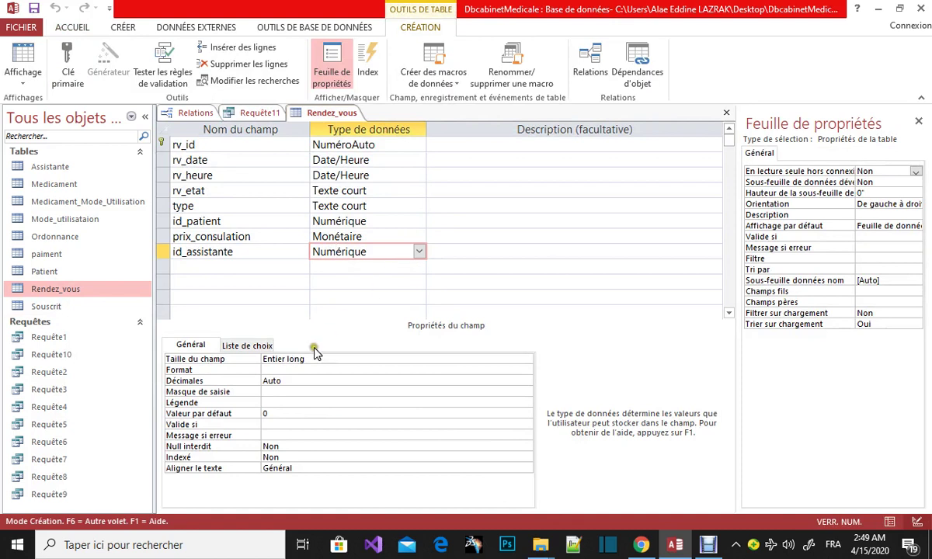
click(247, 346)
click(302, 358)
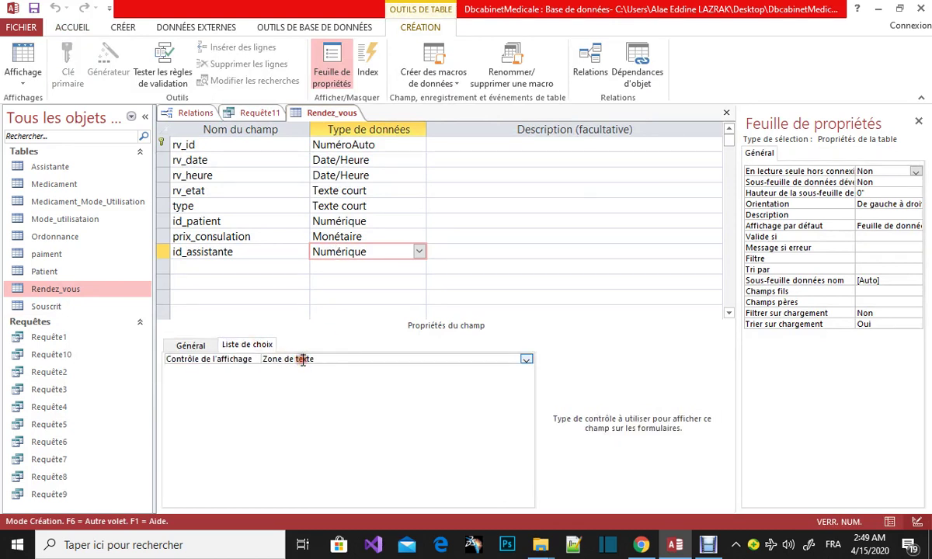
click(369, 191)
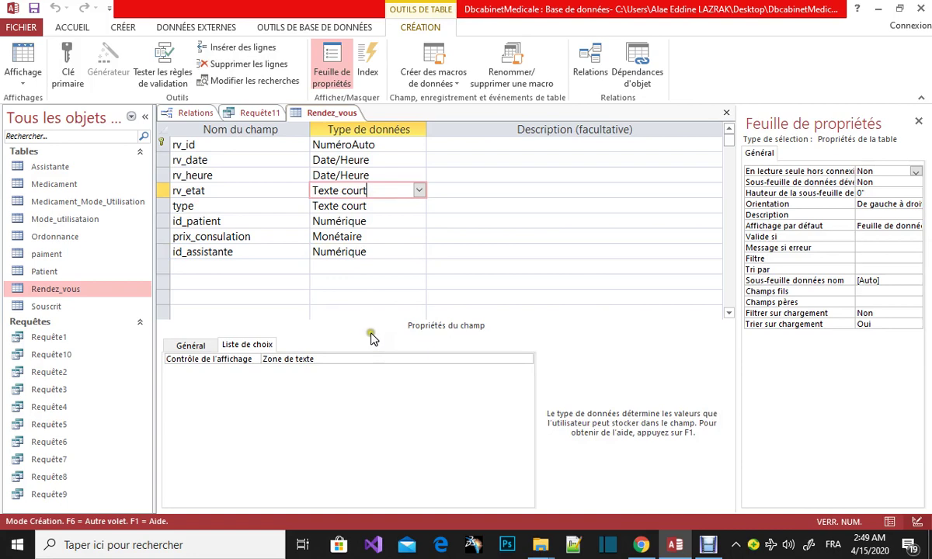
click(388, 206)
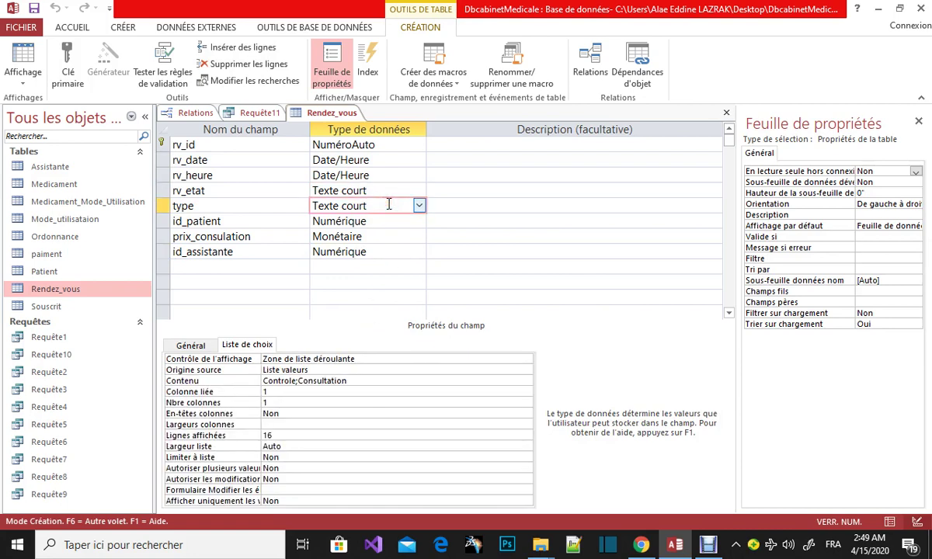
- Look at the Relations diagram and Requête11, and reopen the Rendez_vous table as a datasheet
click(196, 113)
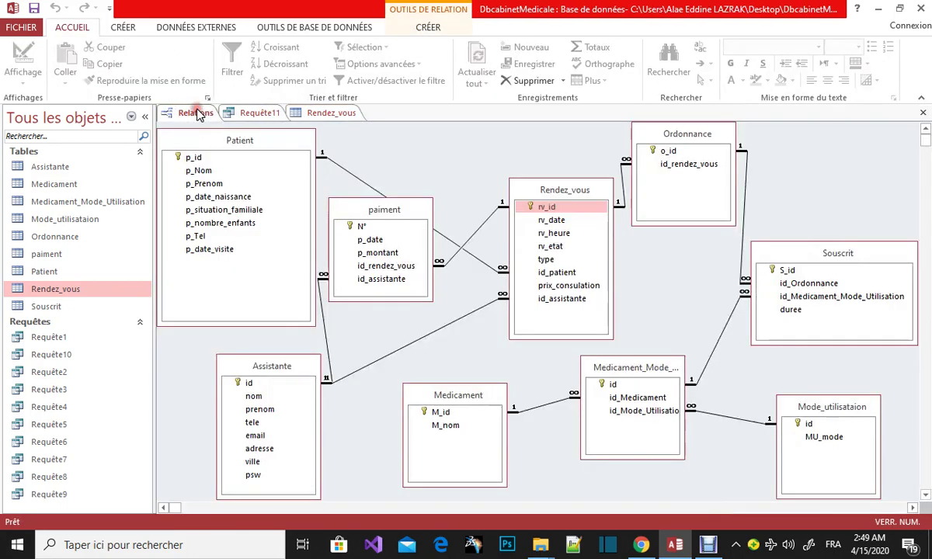
click(259, 113)
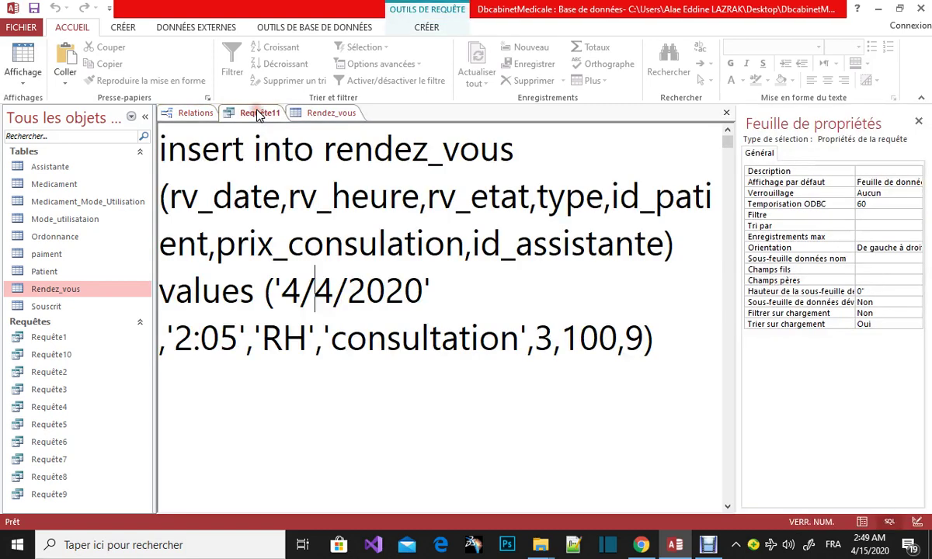
double_click(54, 289)
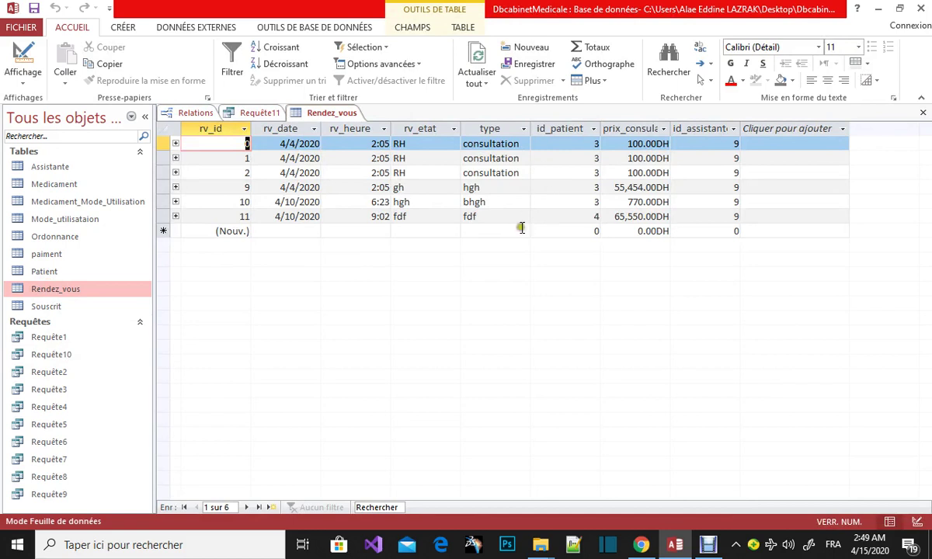
- Try both drop-down choices for type in the new record, settling on Controle
click(496, 217)
click(501, 231)
click(523, 231)
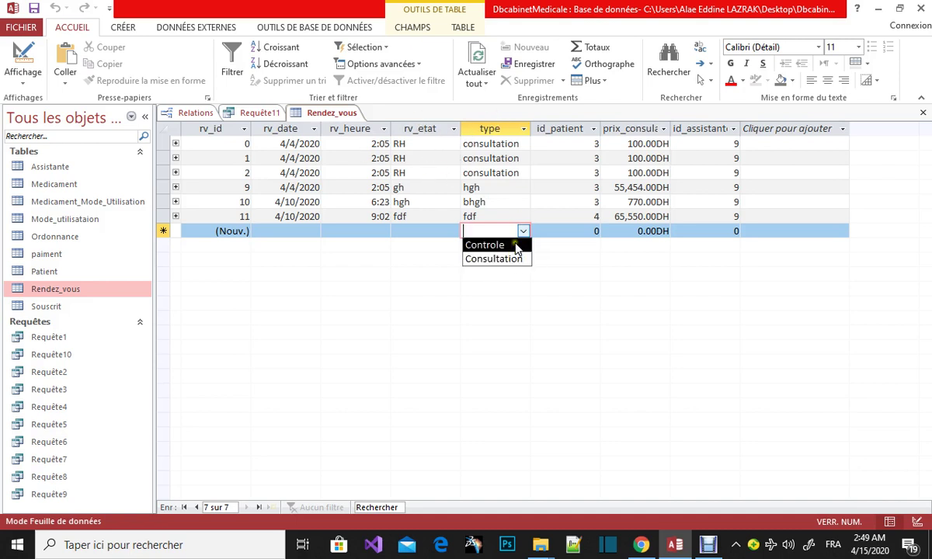
click(516, 247)
click(524, 232)
click(518, 259)
click(523, 231)
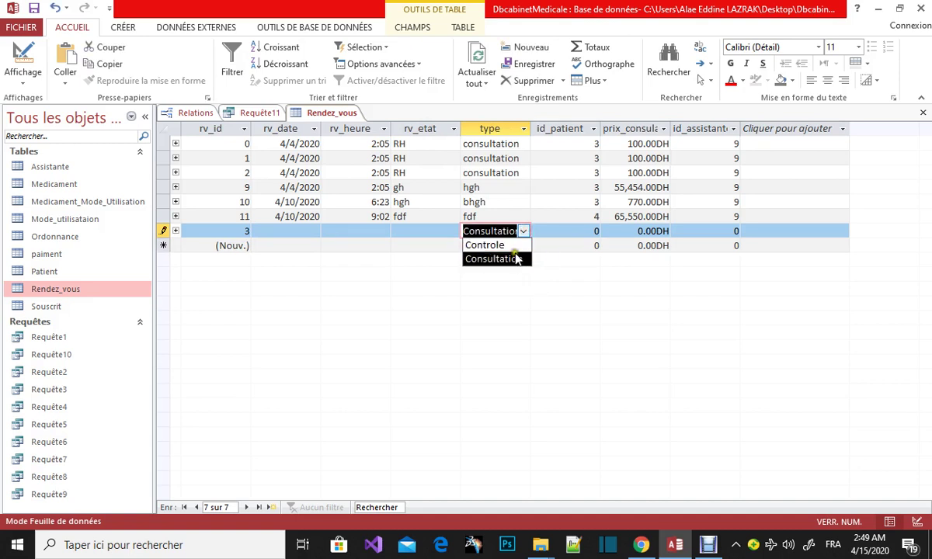
click(505, 245)
- Fill in the new record's rv_etat with fdfd and its rv_heure with 9:02
click(432, 231)
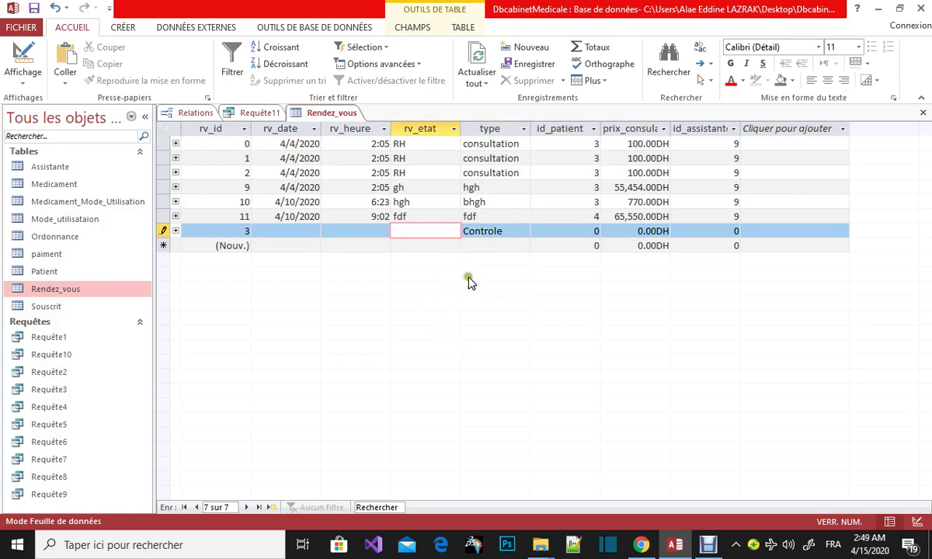
text(fdf)
click(373, 230)
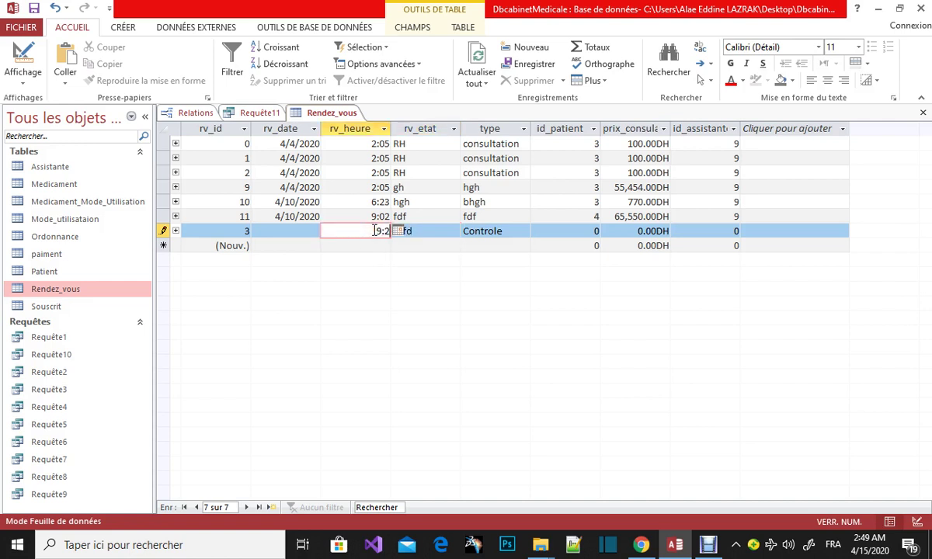
text(9:2)
key(Tab)
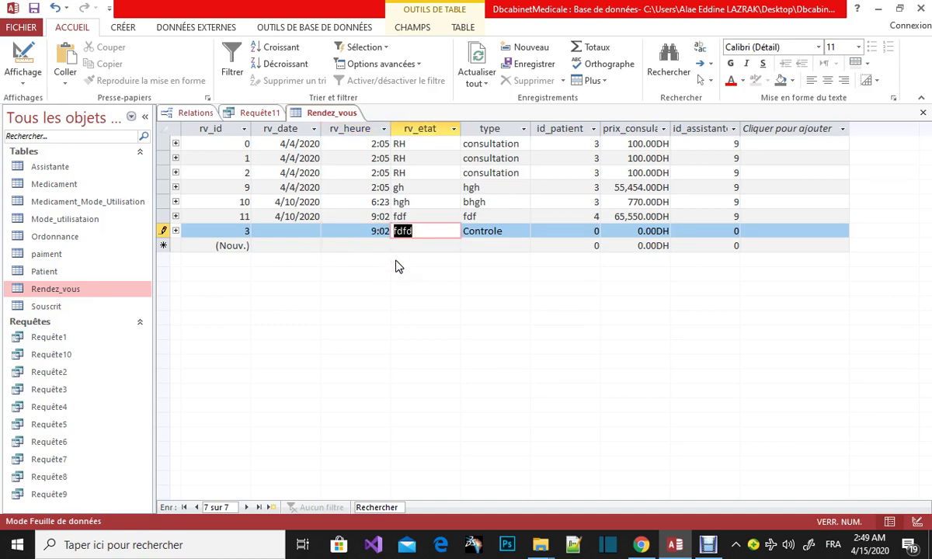
- Pick 4/11/2020 from the calendar as the new record's rv_date
click(308, 233)
click(330, 233)
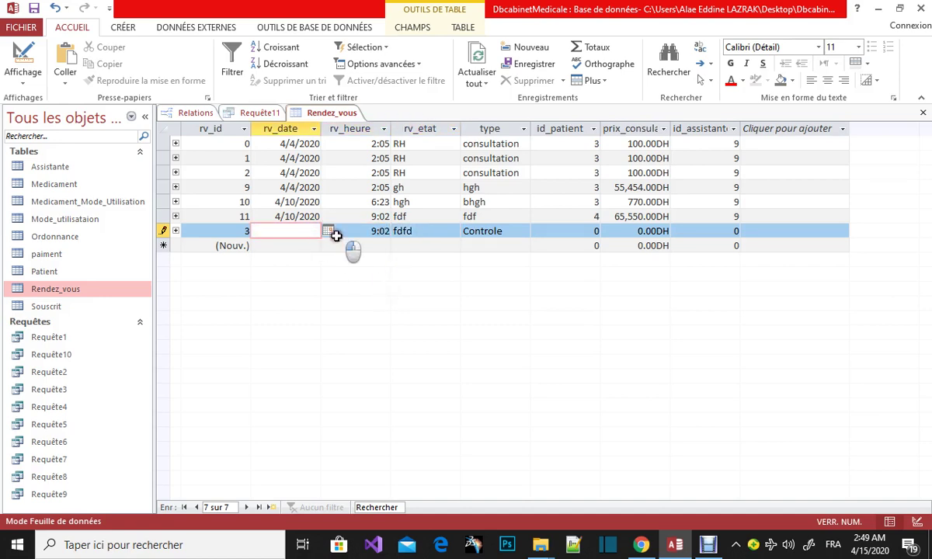
click(429, 303)
click(328, 231)
click(318, 284)
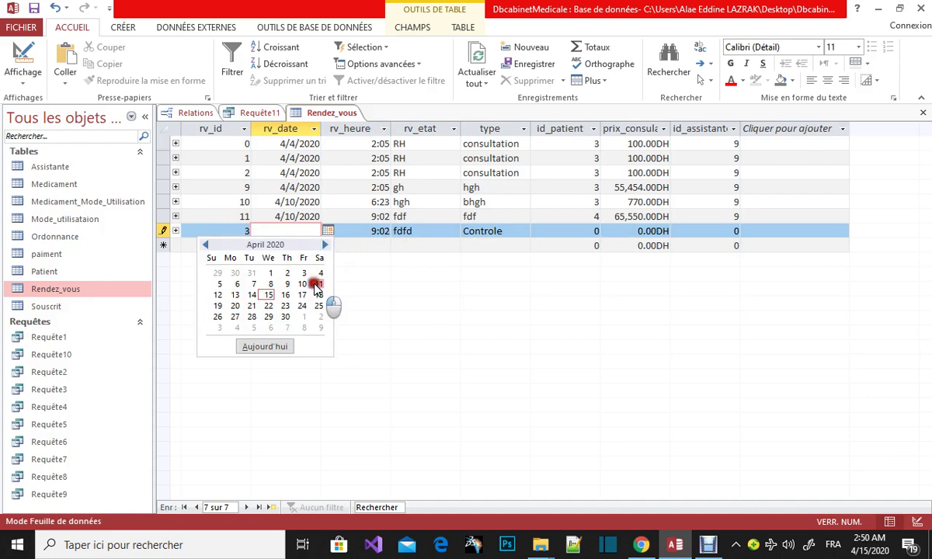
- Complete the record with id_patient 4, prix_consulation 444 and id_assistante 9, and commit it
click(570, 231)
double_click(570, 231)
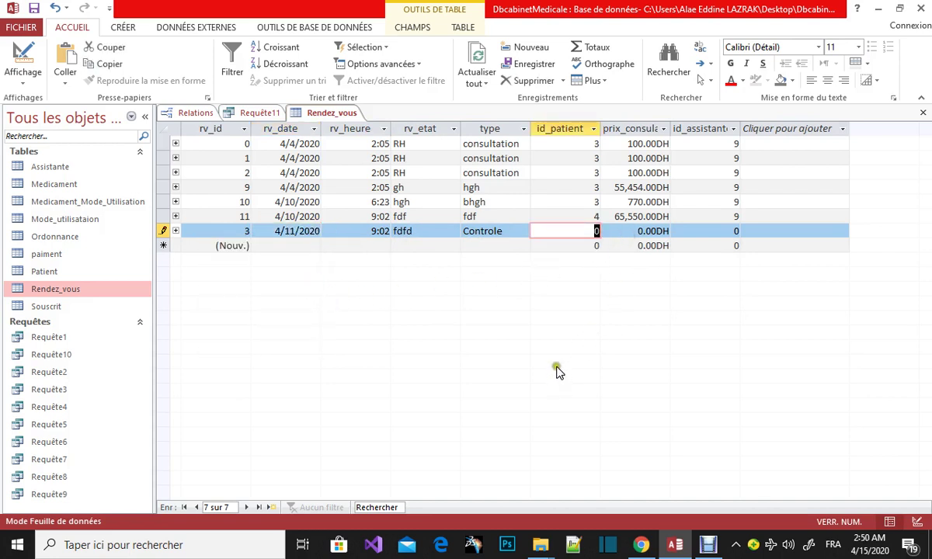
text(4)
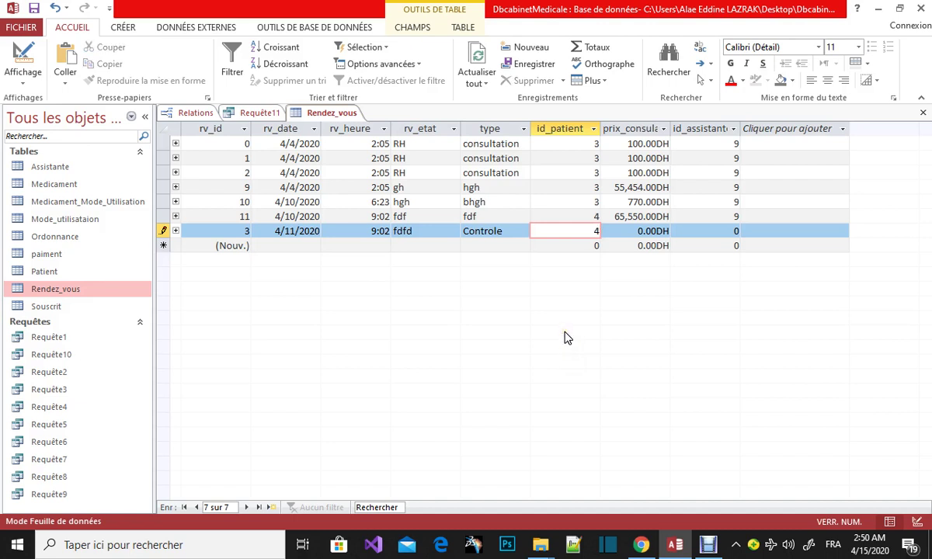
click(652, 233)
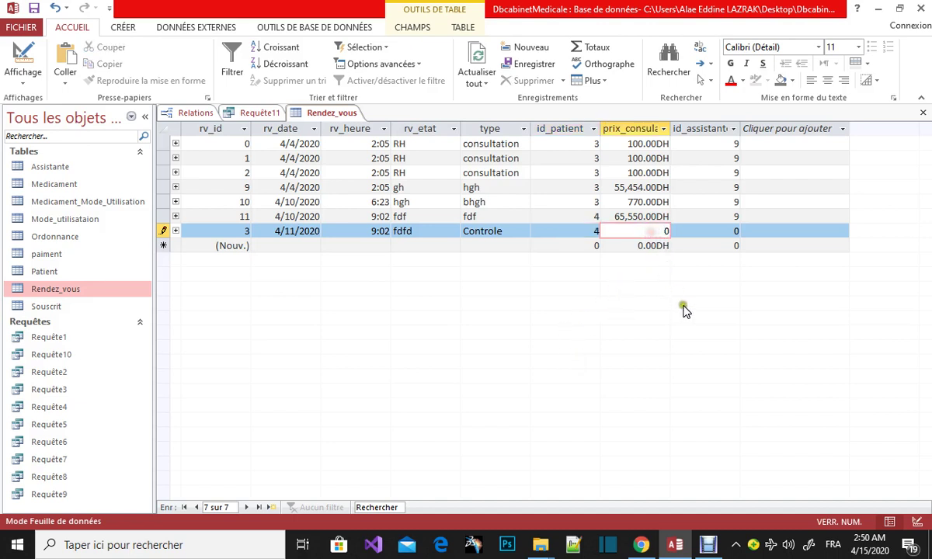
text(444.)
key(Tab)
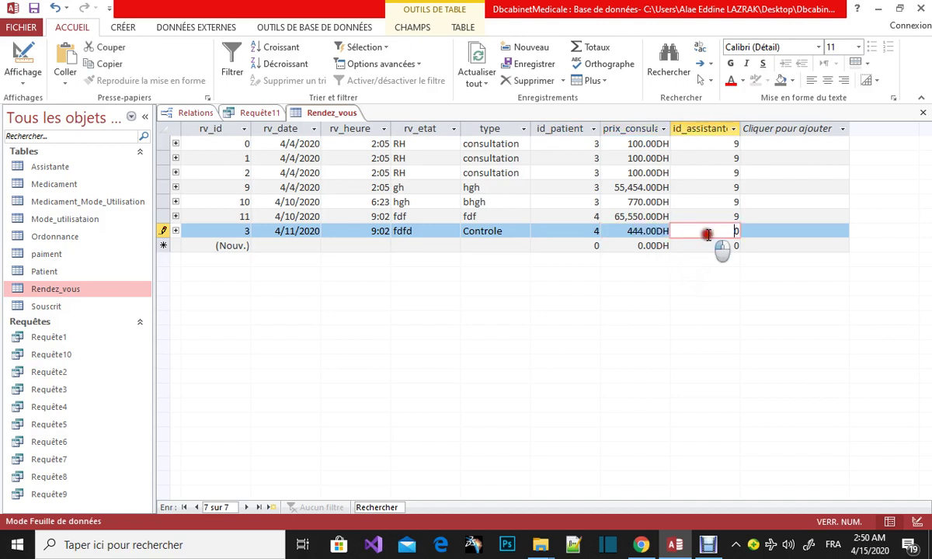
text(9)
key(Tab)
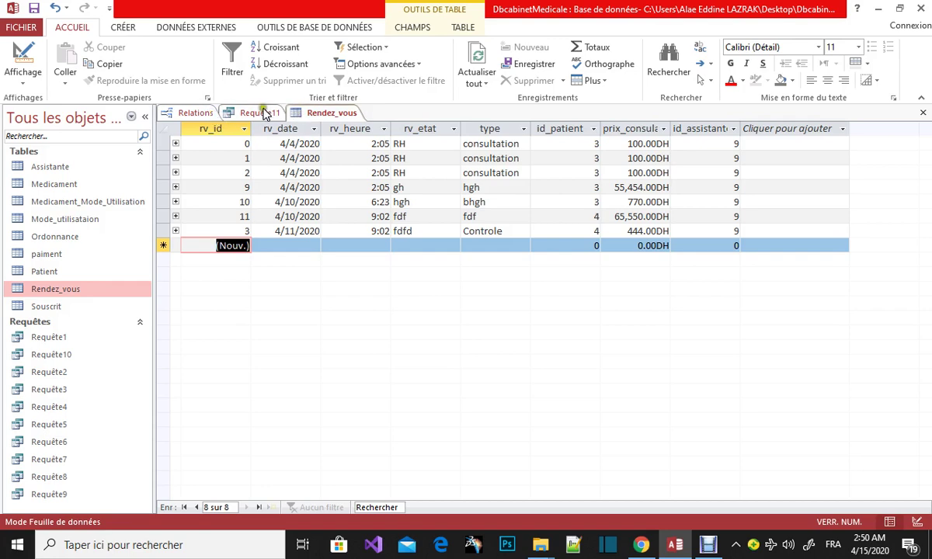
- Switch Rendez_vous to design view and set the rv_etat field's display control to Zone de liste déroulante
click(68, 289)
right_click(68, 292)
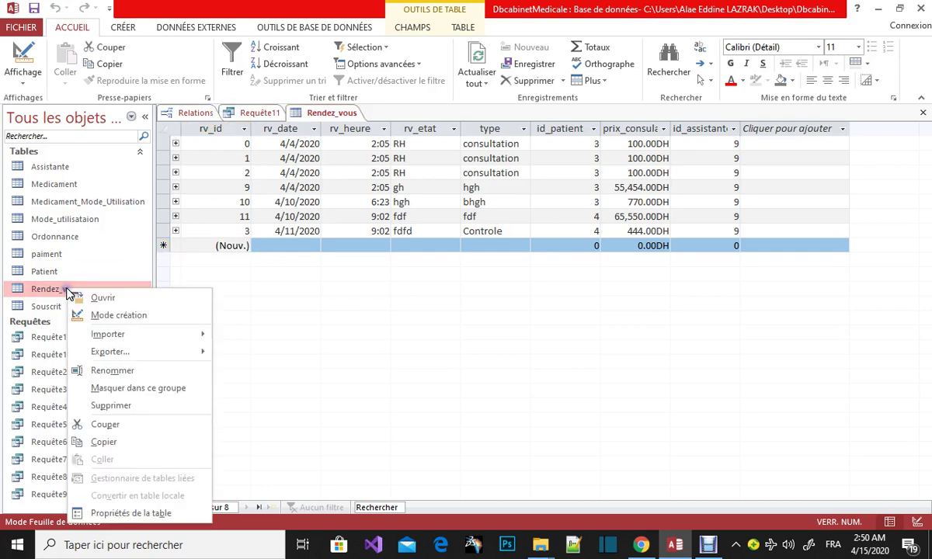
click(120, 319)
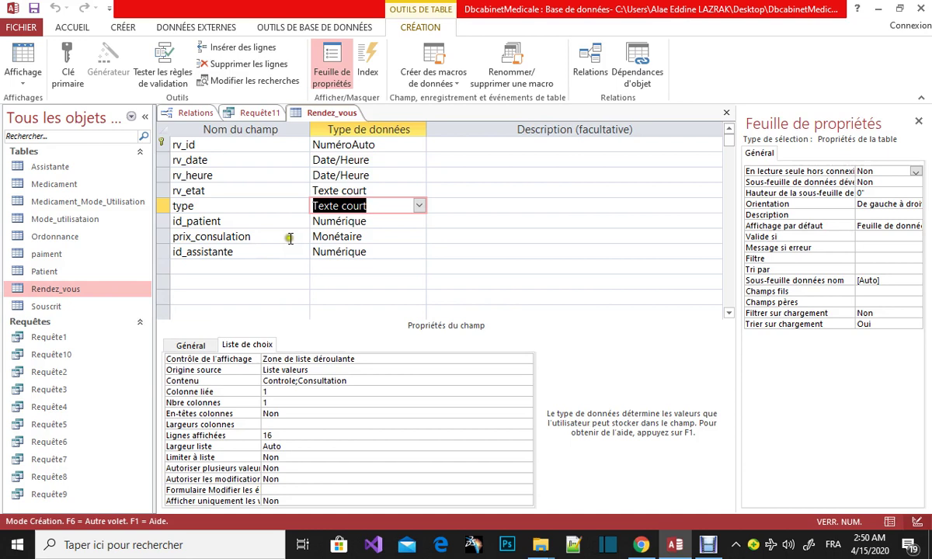
click(393, 191)
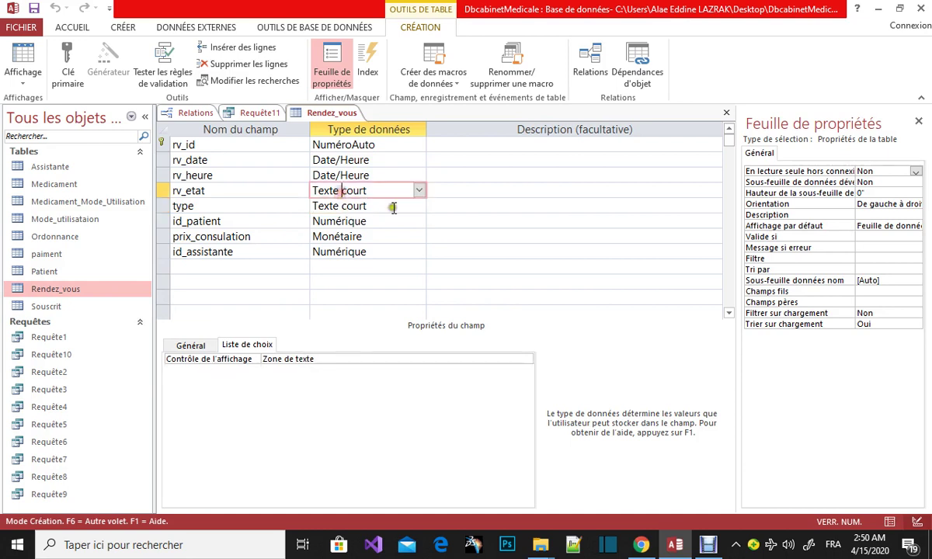
click(339, 359)
click(525, 360)
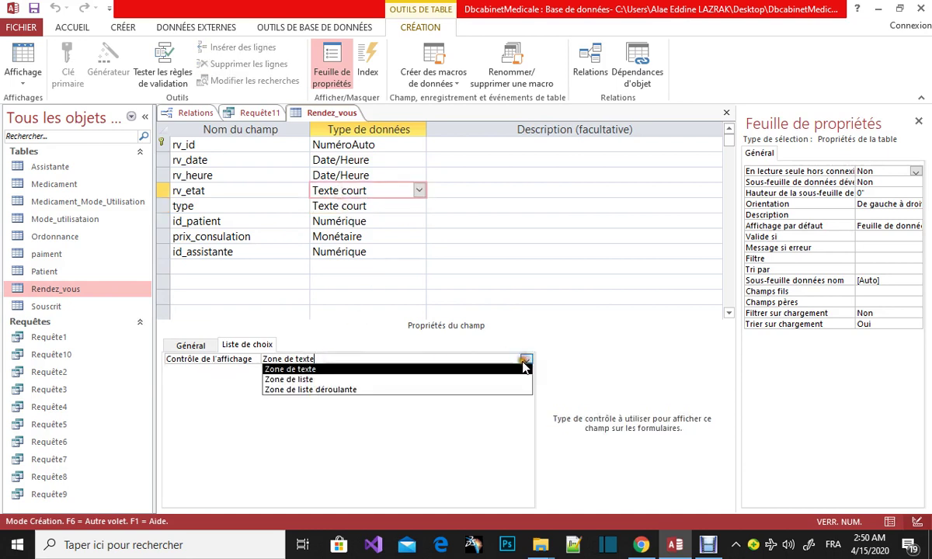
click(427, 387)
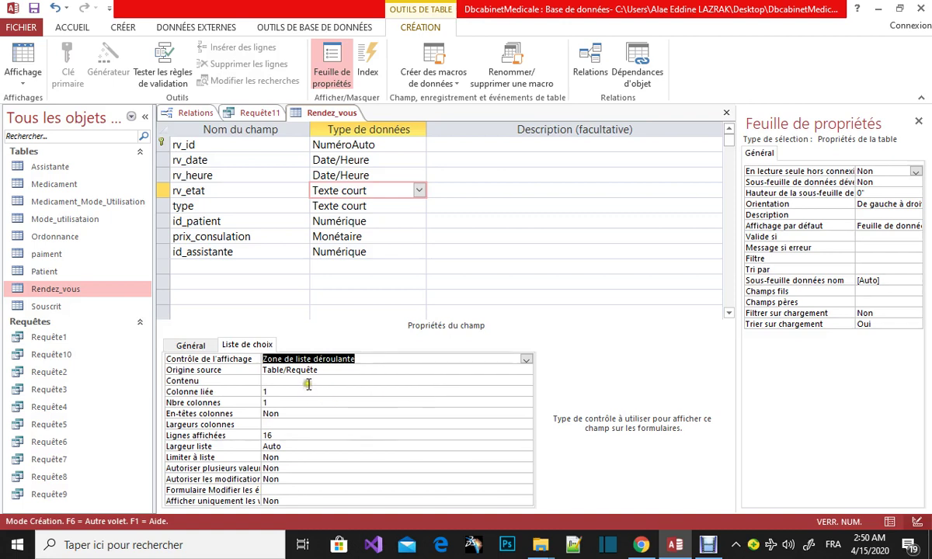
- Set the rv_etat field's source origin to Liste valeurs
click(309, 380)
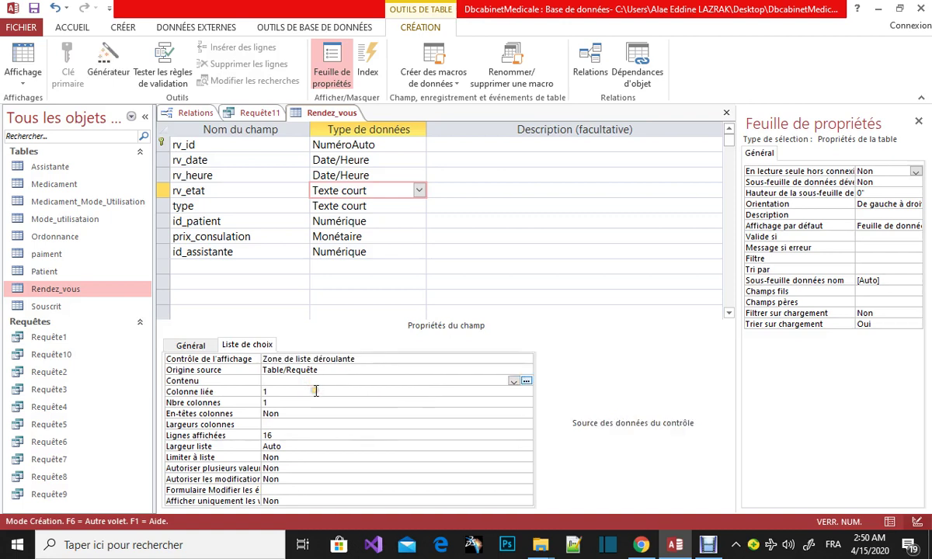
click(481, 369)
click(526, 370)
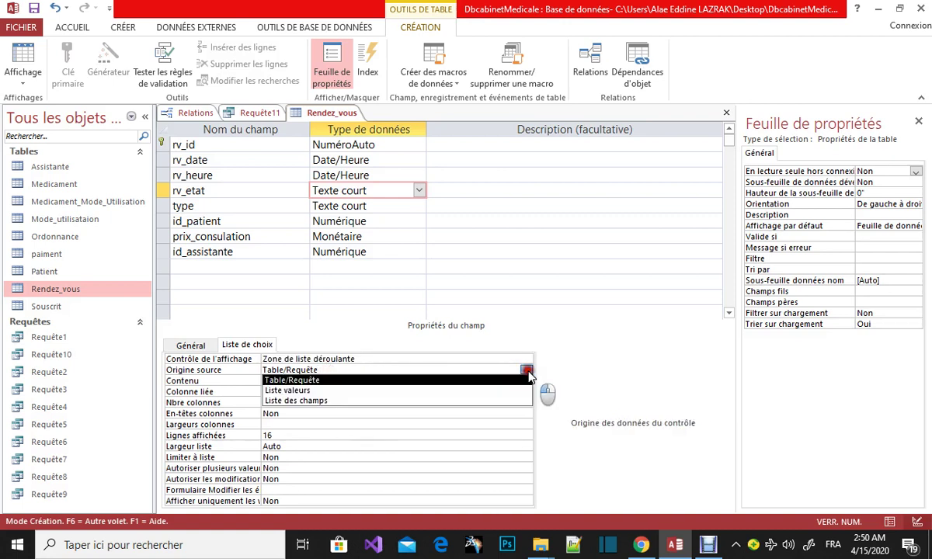
click(329, 390)
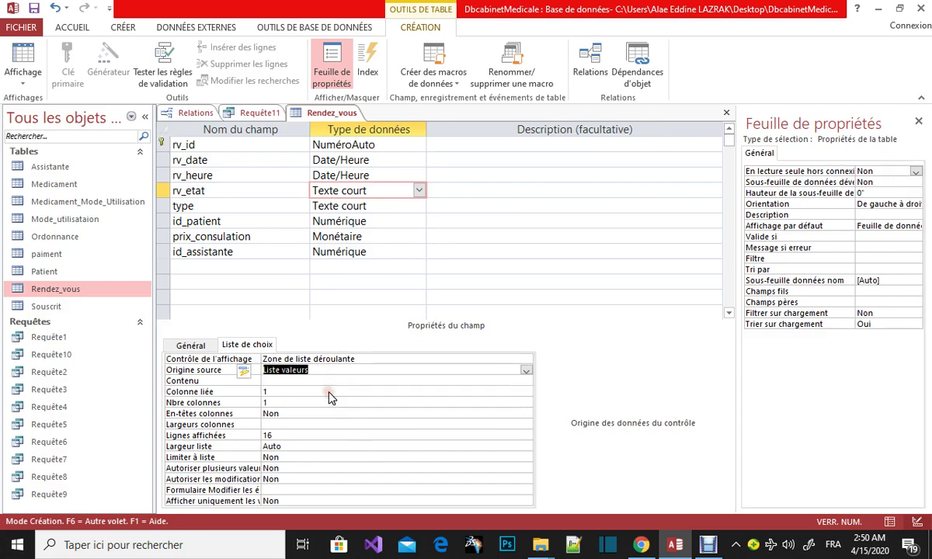
click(525, 370)
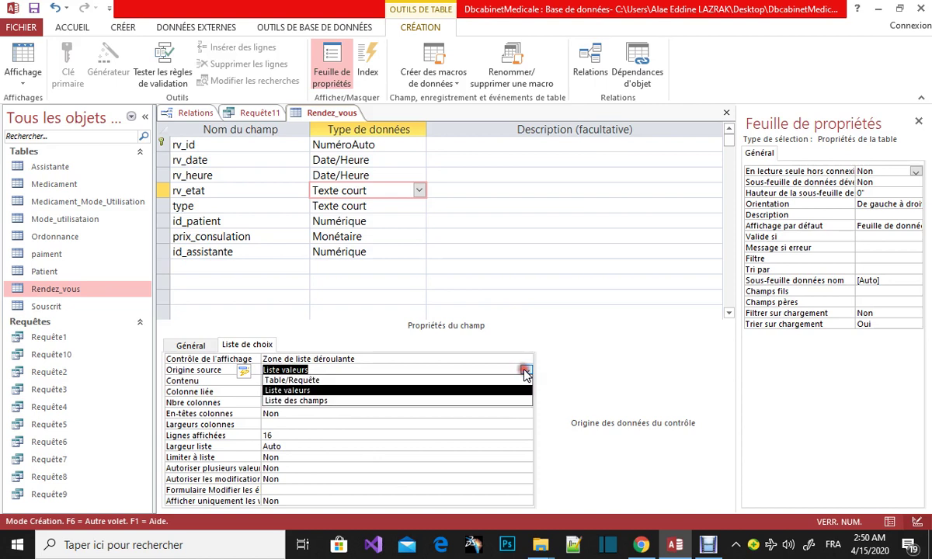
click(310, 390)
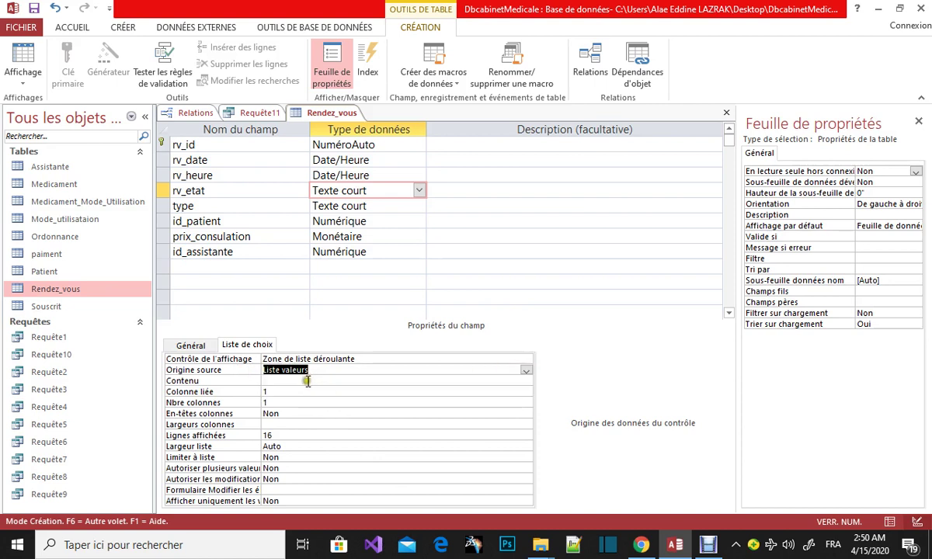
- Enter En Cour, RCH and Absent as the contents of the rv_etat field's value list
click(311, 384)
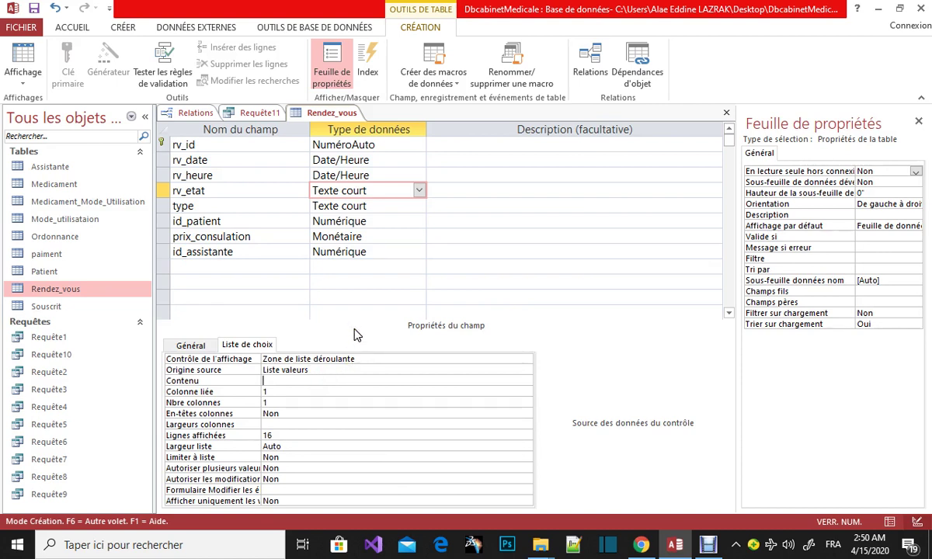
text(EnCours)
key(Left)
key(Left)
key(Left)
key(Left)
key(Left)
key(End)
text(; RCE)
key(BackSpace)
text(H)
text( ;)
text(Abse)
text(nt)
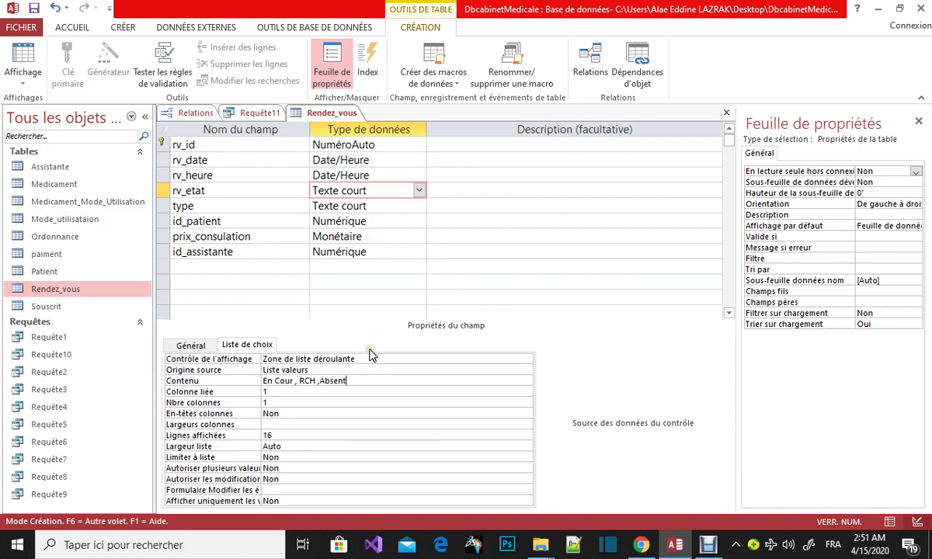
key(Return)
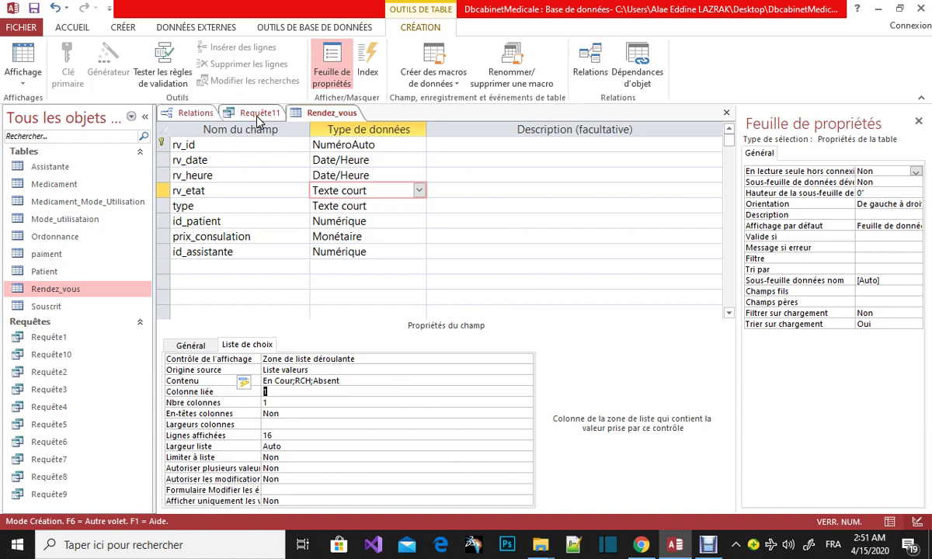
- Save the Rendez_vous design change and reopen the table's datasheet
click(64, 273)
click(82, 290)
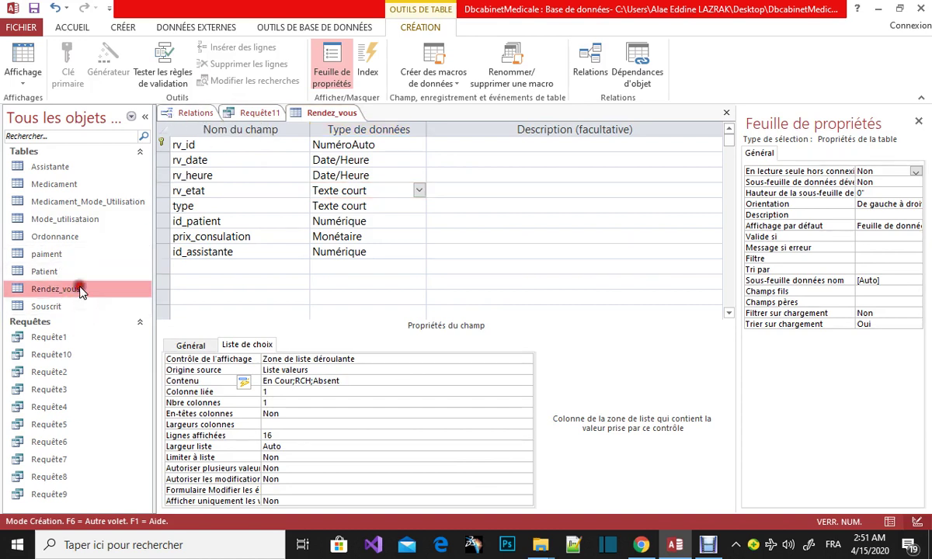
click(421, 318)
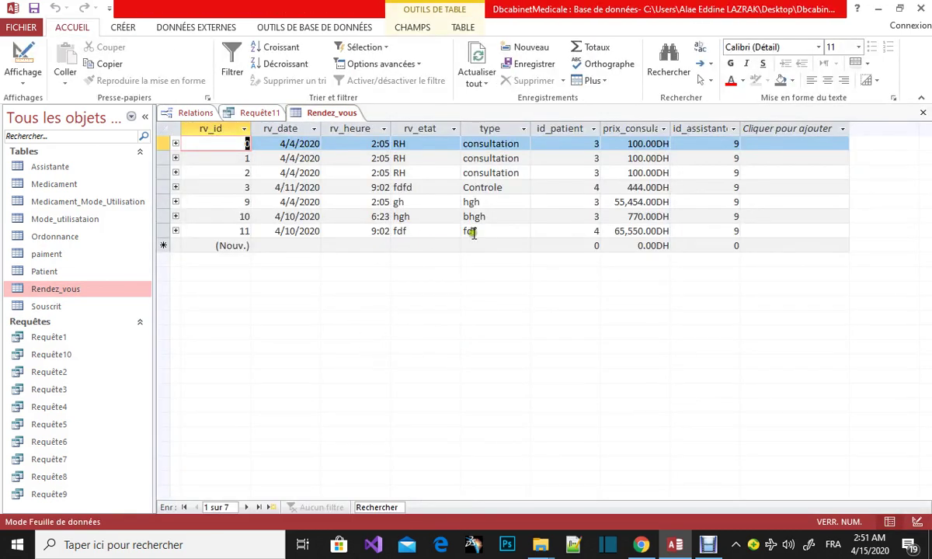
- Test the rv_etat drop-down in a new record by picking RCH and finally Absent
click(472, 235)
click(423, 246)
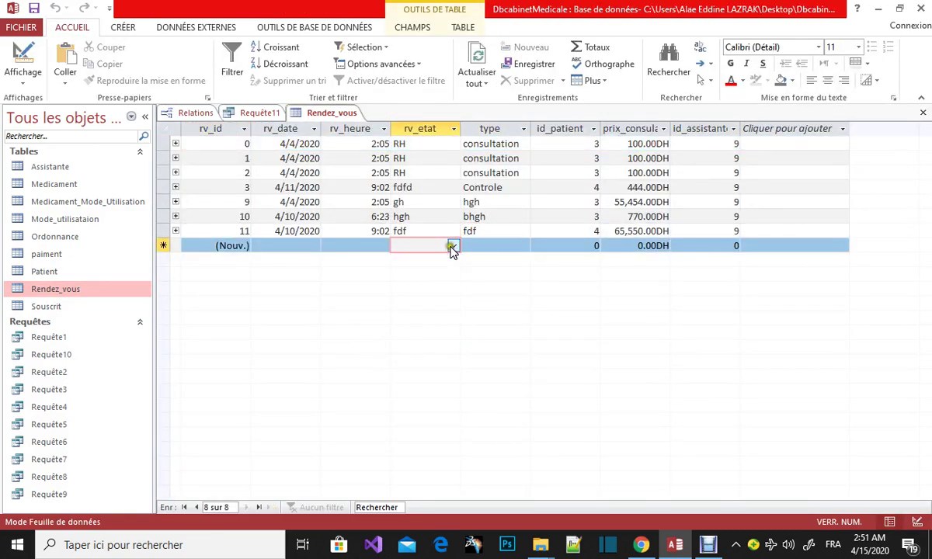
click(453, 246)
click(438, 271)
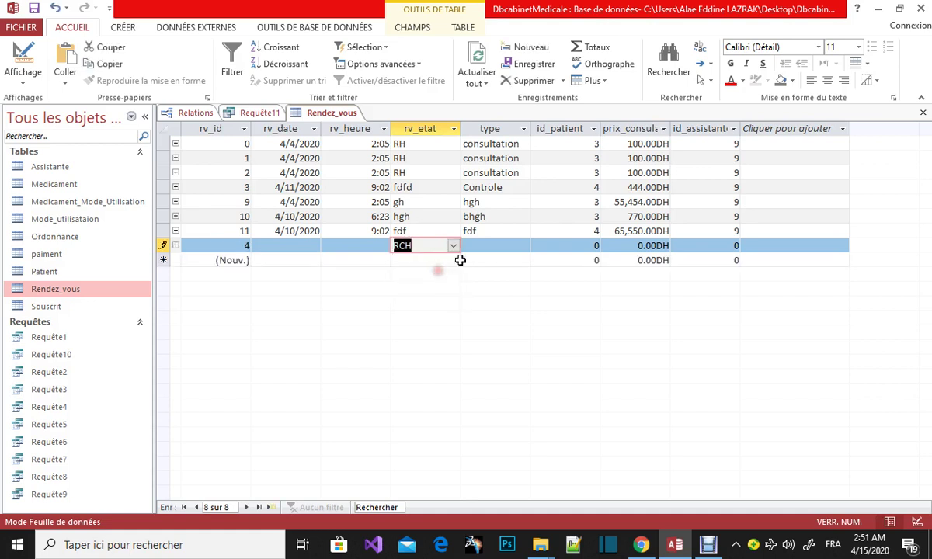
click(453, 245)
click(437, 286)
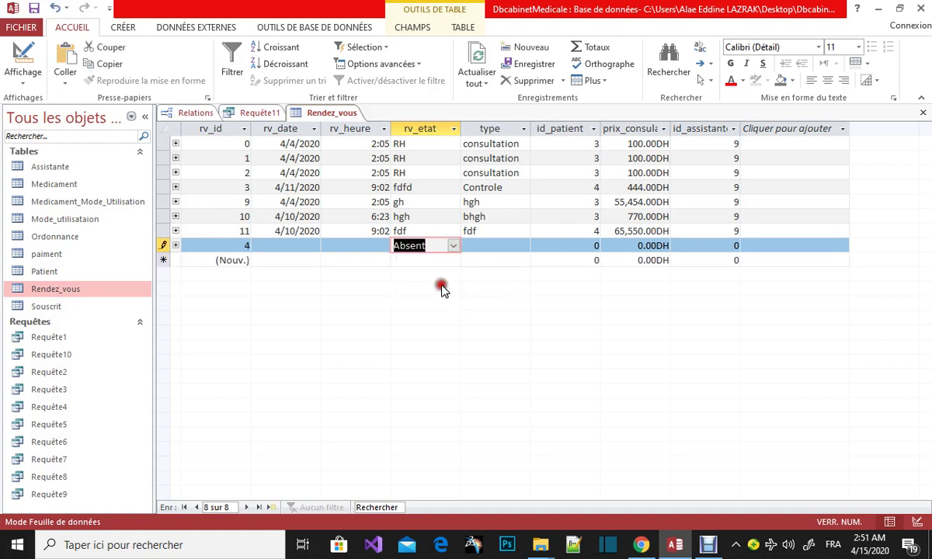
- Choose Consultation as the new record's type and open its id_patient value for editing
click(503, 246)
click(522, 245)
click(513, 270)
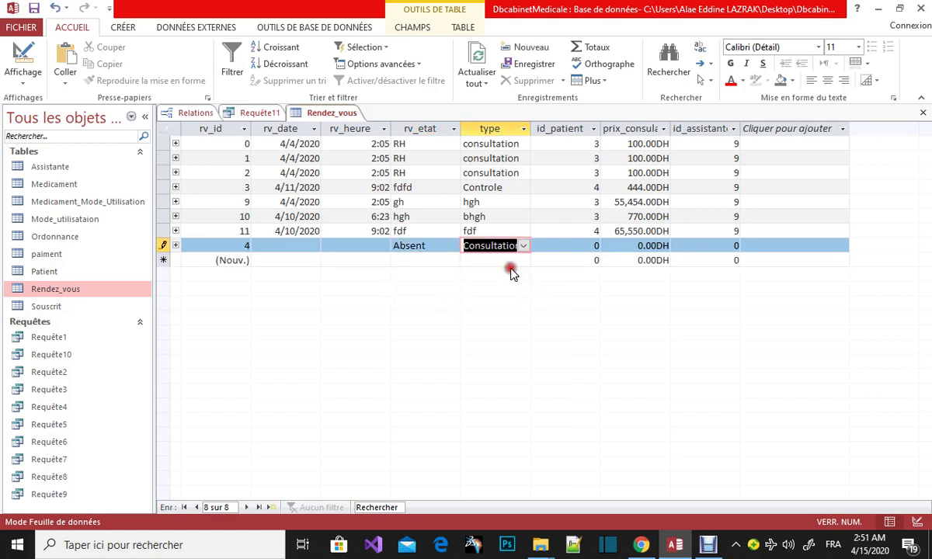
click(568, 246)
double_click(597, 245)
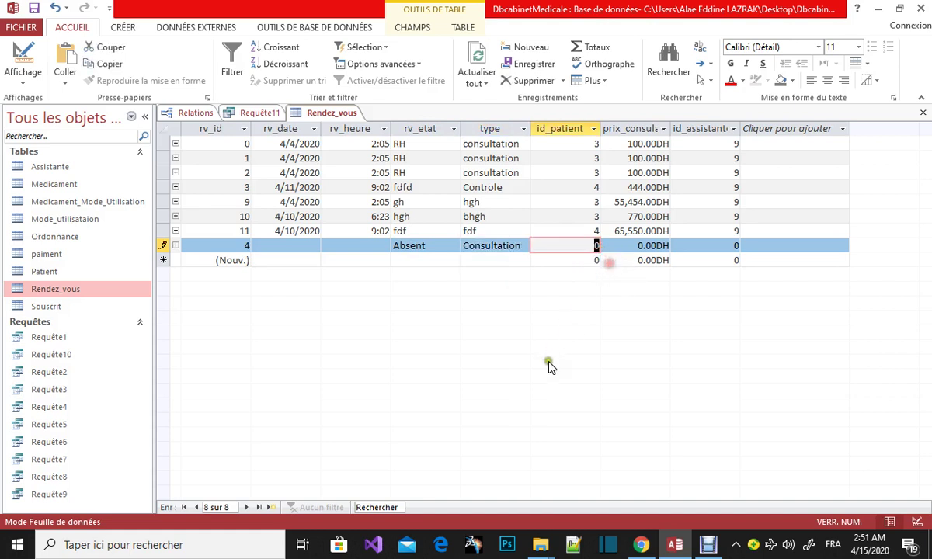